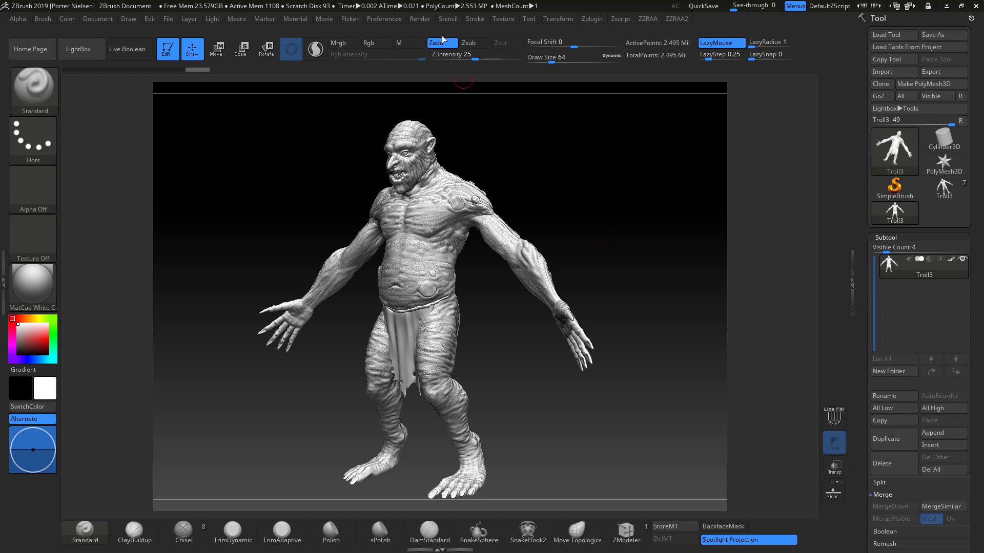
Dock the Render palette in the left tray beside the canvas
click(418, 22)
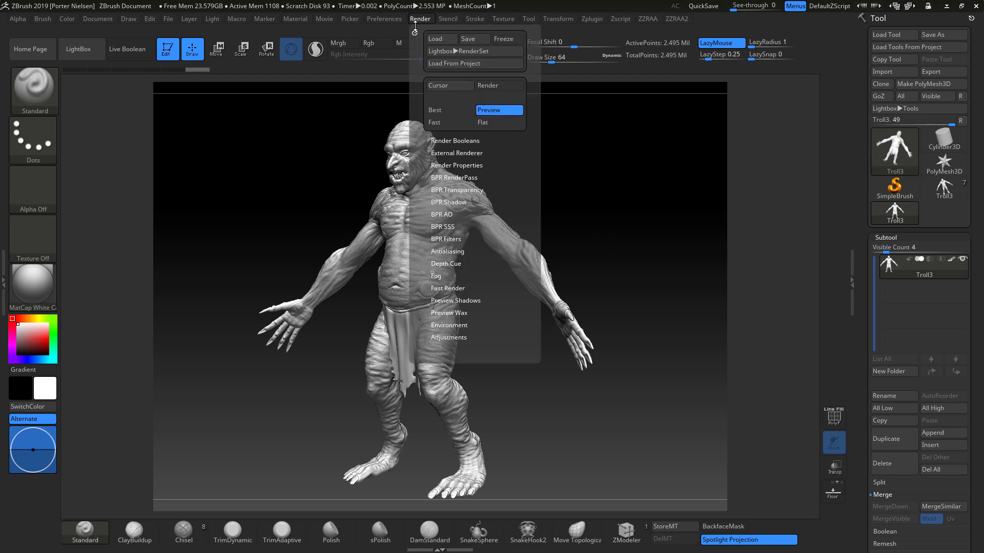
drag(415, 32, 3, 221)
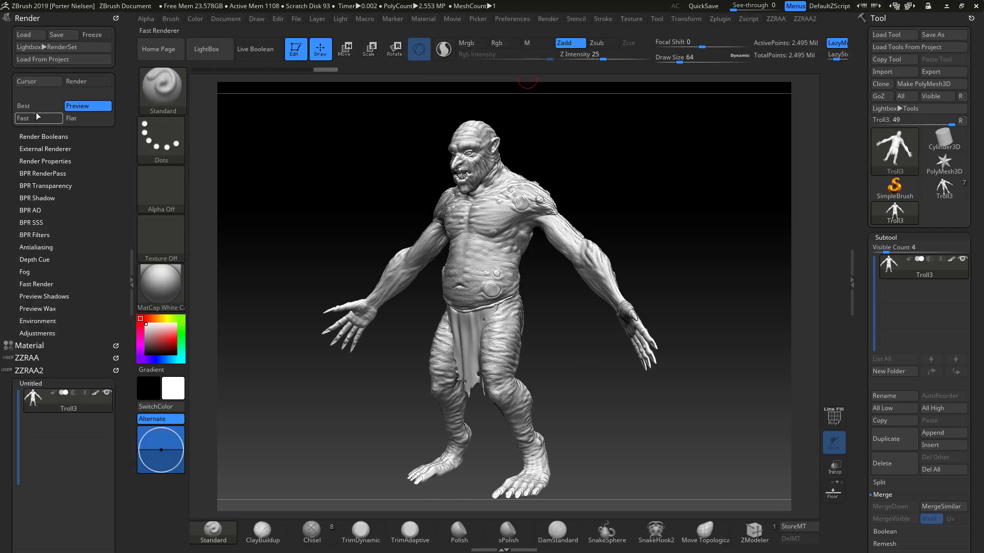
Load the B&W Sketch02 filter preset from the BPR Filters LightBox
click(42, 174)
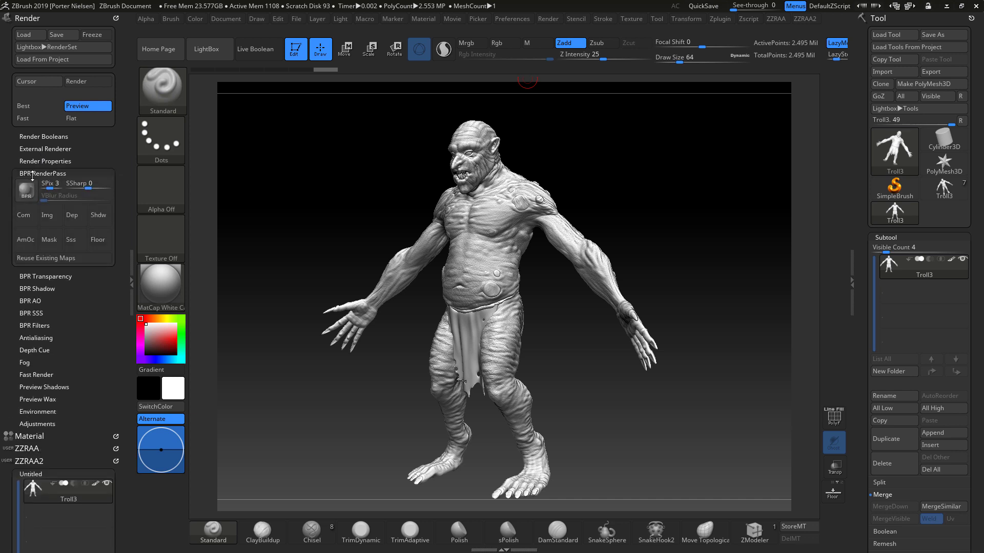
click(42, 323)
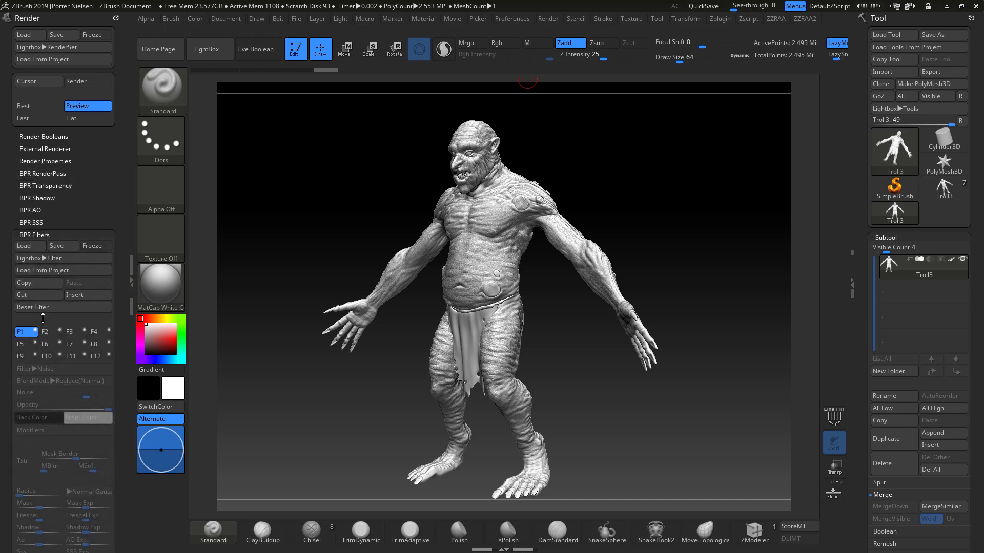
click(35, 259)
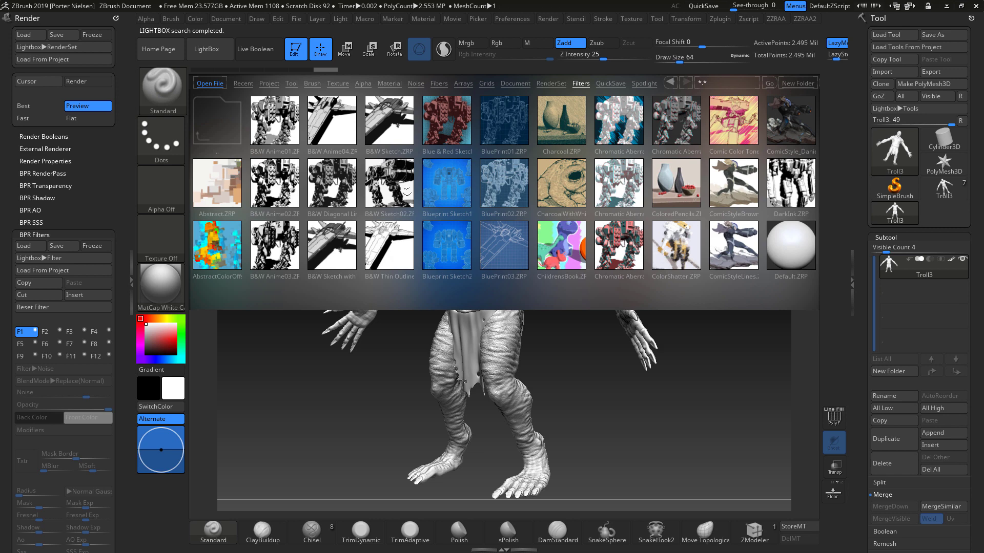
double_click(391, 183)
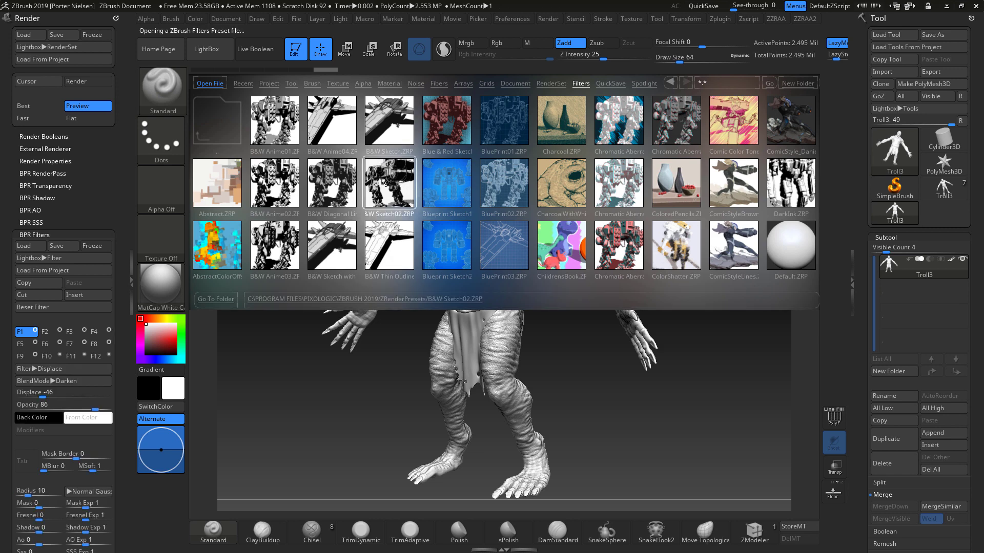
click(201, 53)
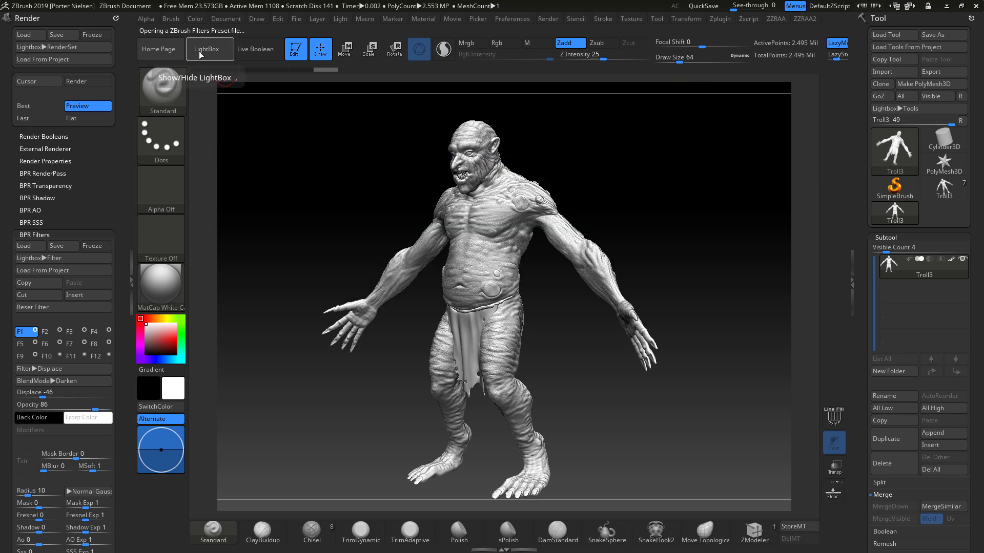
Run a BPR render of the troll with the B&W Sketch02 filter
click(37, 173)
click(27, 192)
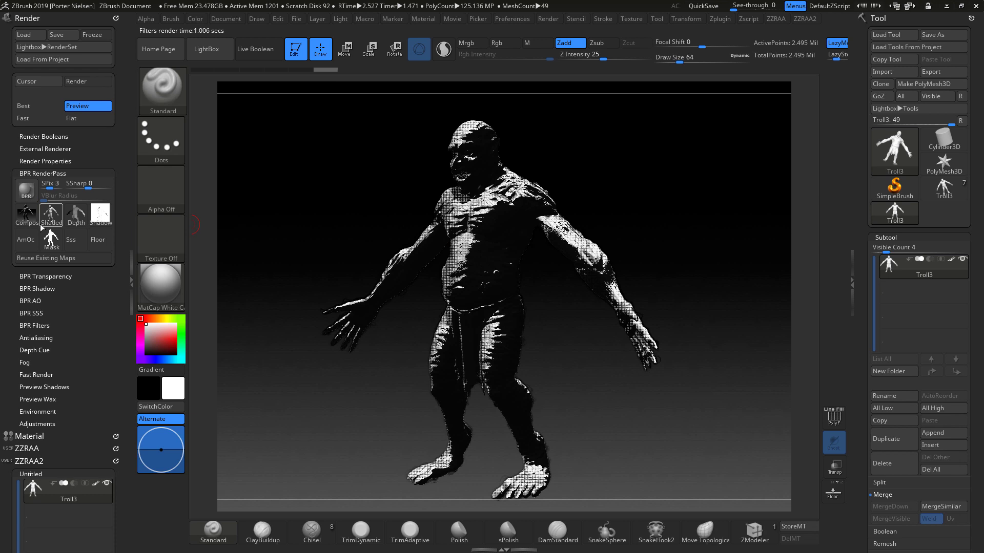
mouse_move(28, 222)
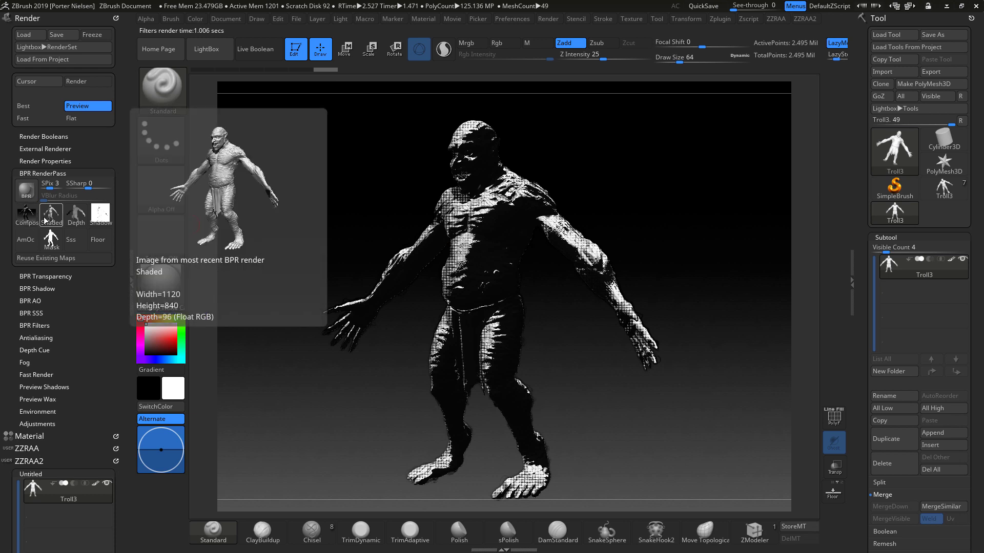
Load the B&W Anime04 filter preset and view the result
click(34, 326)
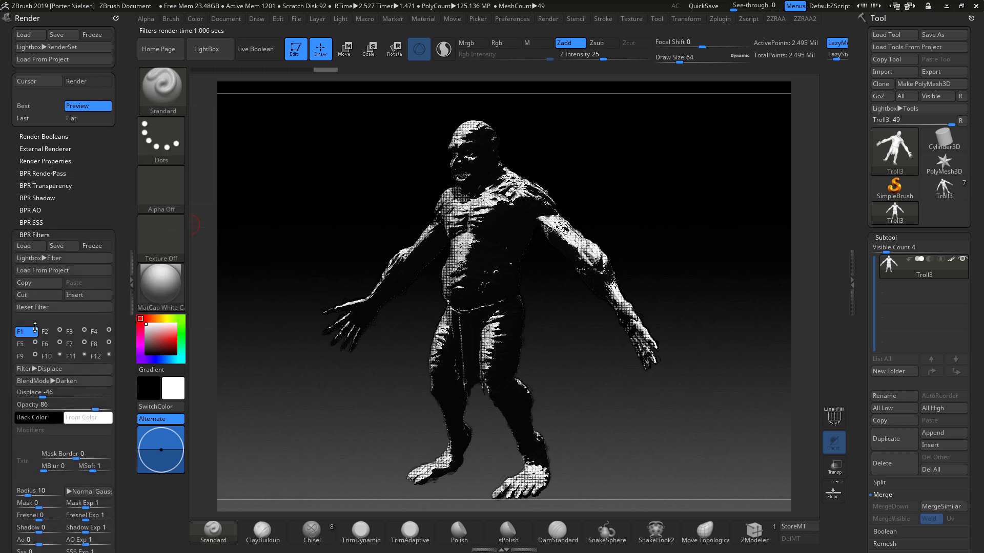
click(44, 258)
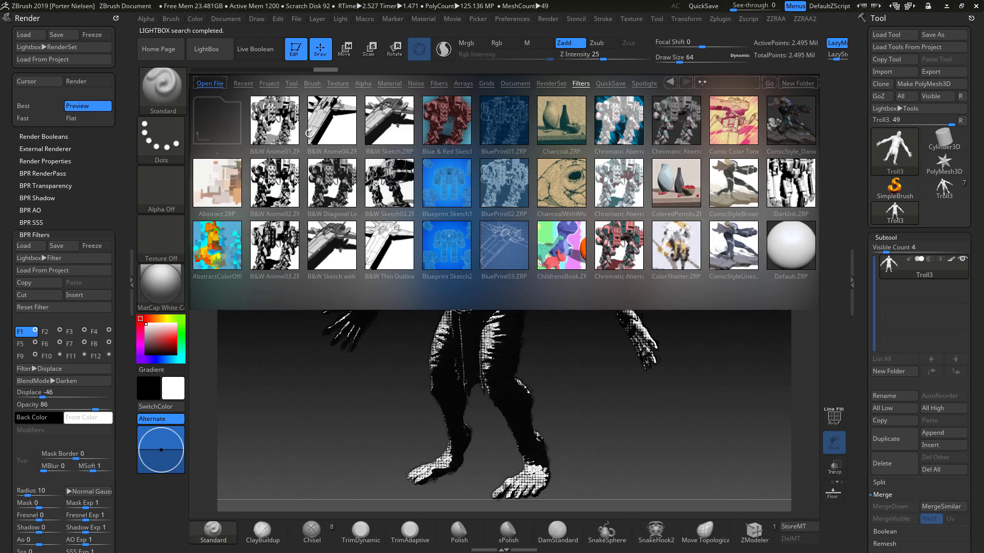
double_click(316, 134)
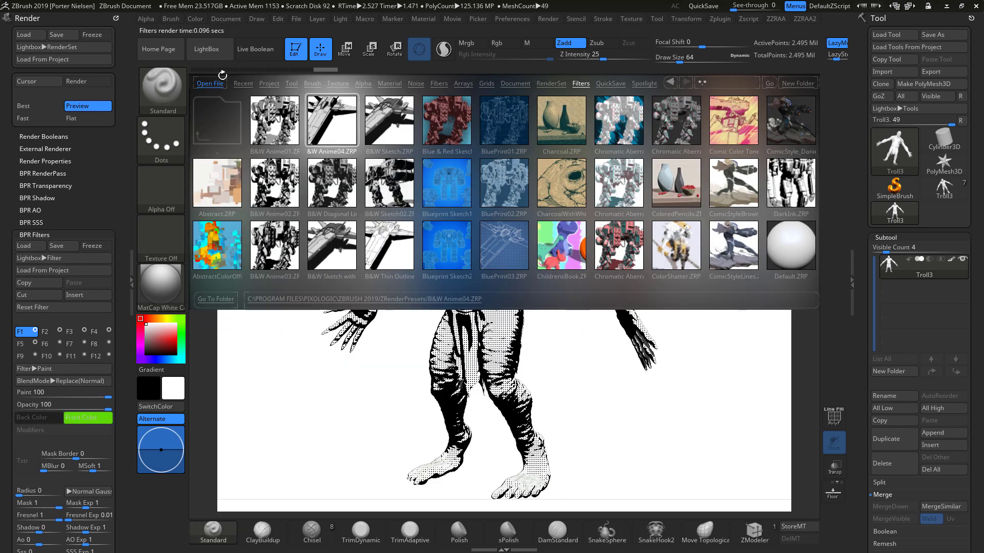
click(208, 52)
Try the Blue & Red Sketch, then the B&W Thin Outline filter presets
click(208, 51)
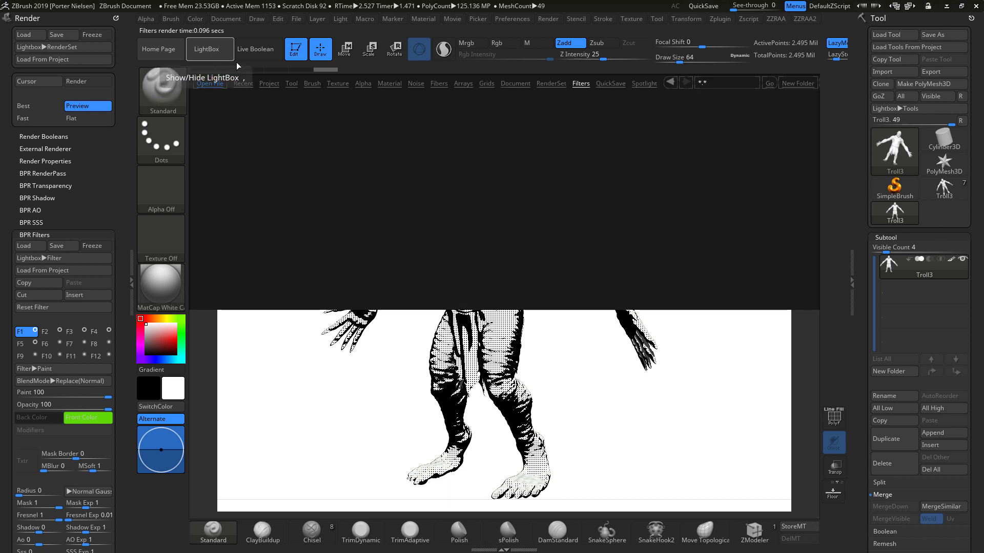
double_click(422, 126)
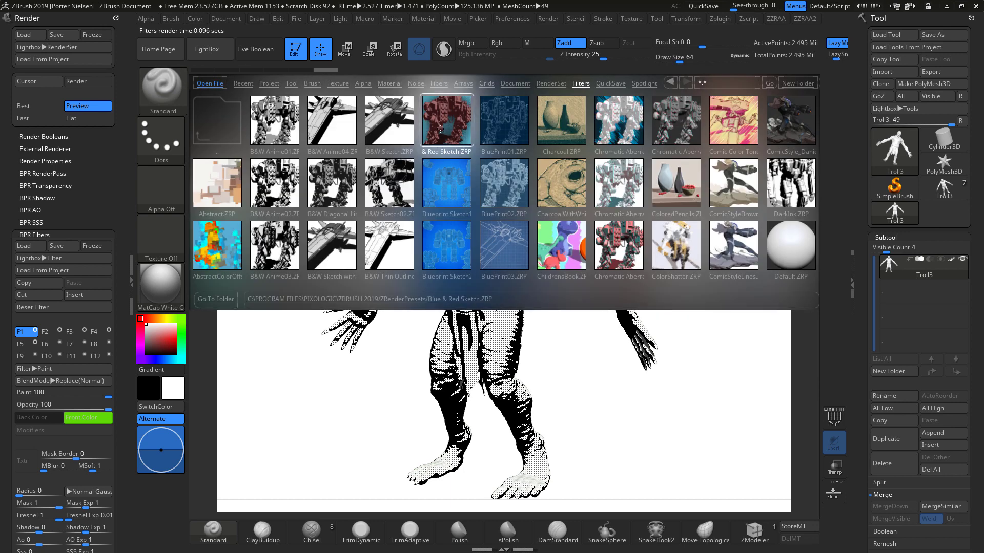
click(205, 51)
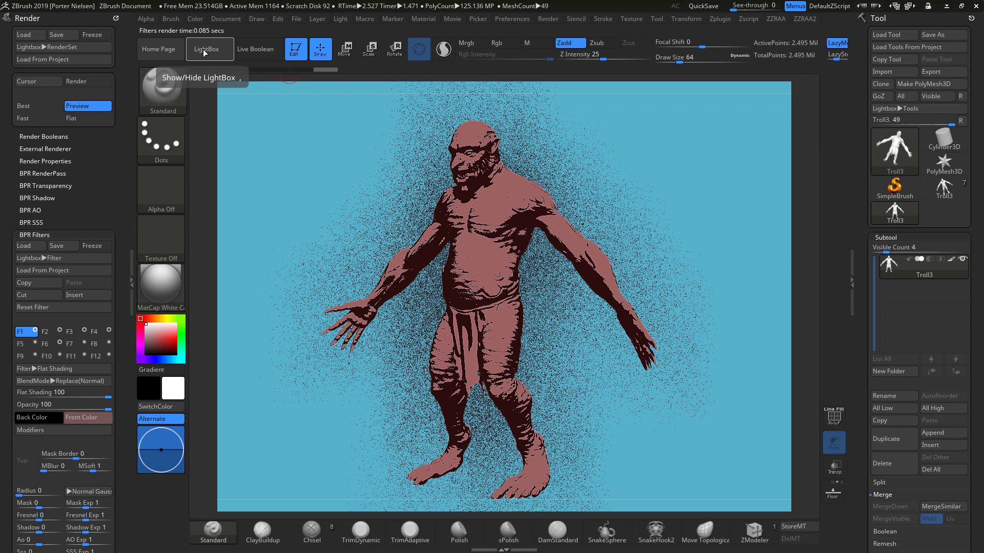
click(204, 52)
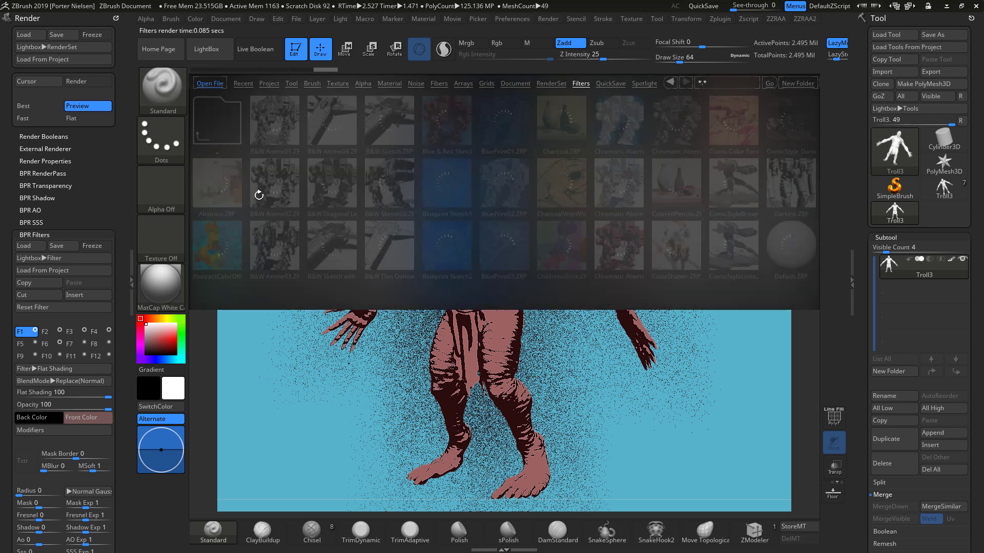
double_click(334, 237)
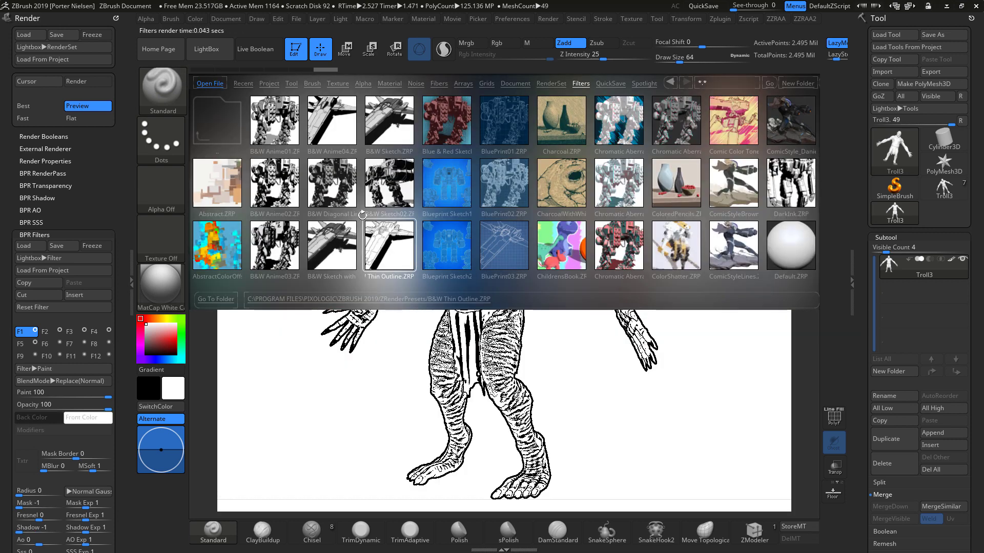
click(198, 55)
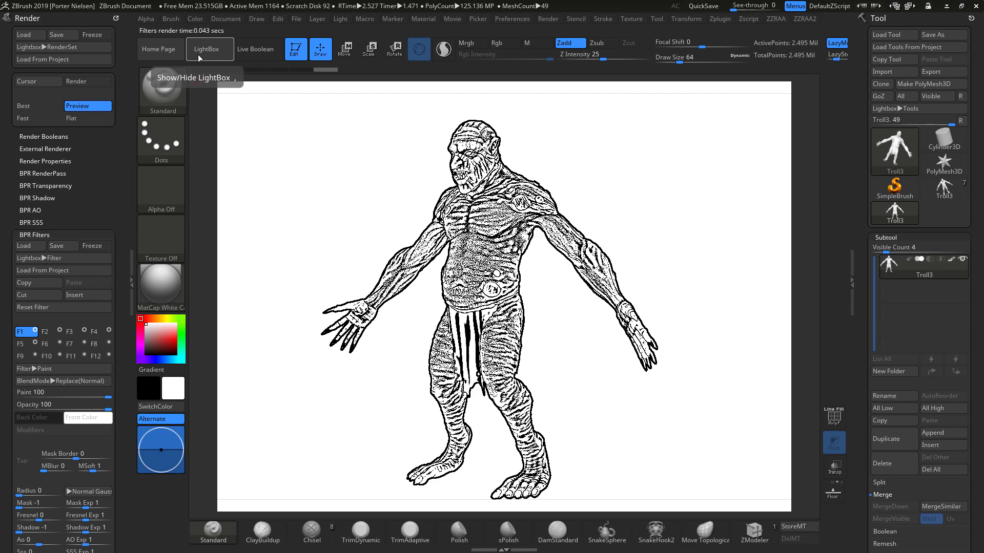
Try the ComicStyleLines filter preset, then load the DarkInk preset
click(198, 54)
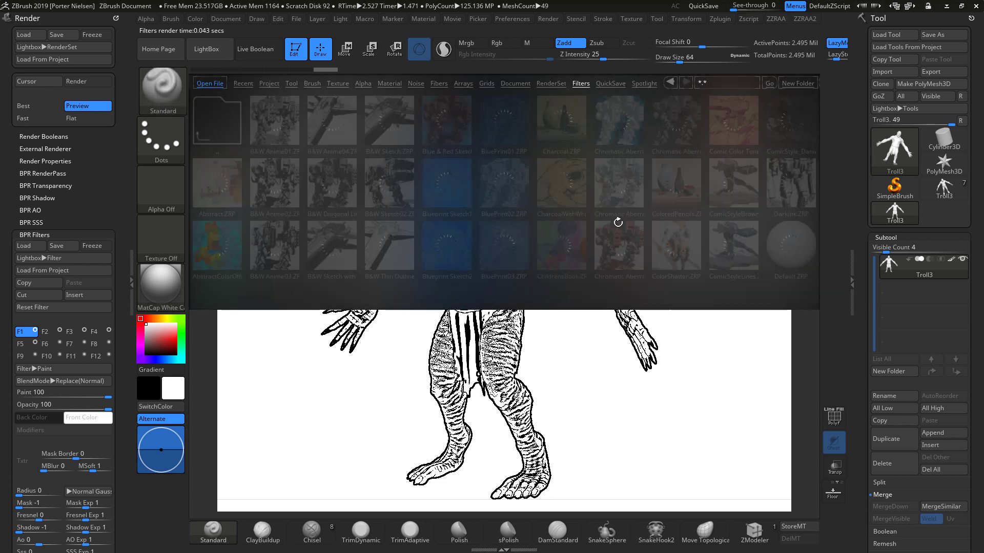
double_click(719, 238)
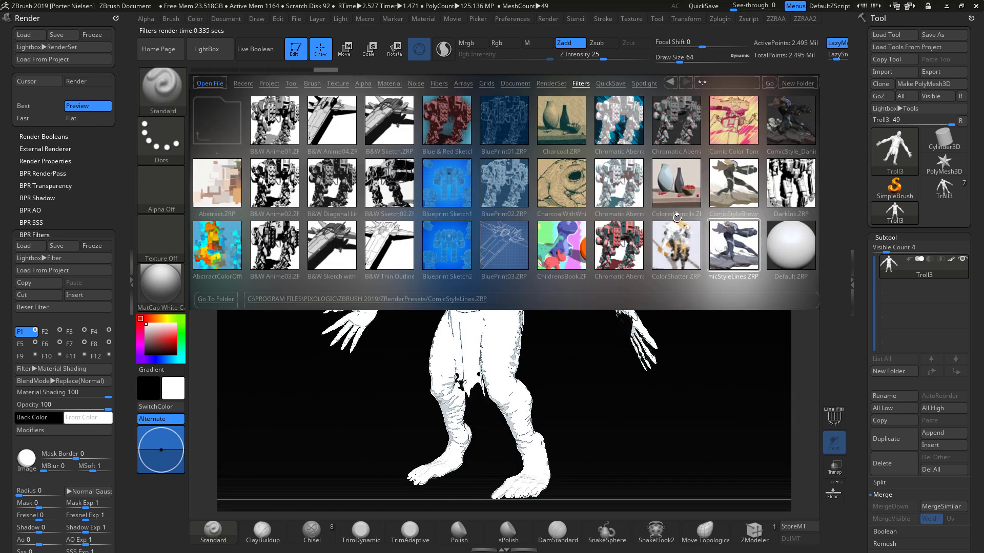
click(206, 49)
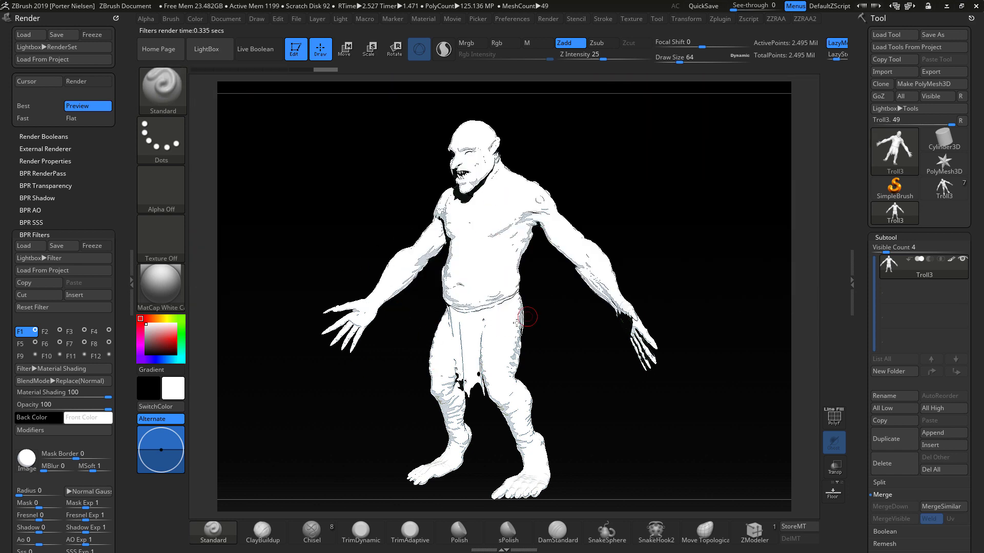
click(211, 59)
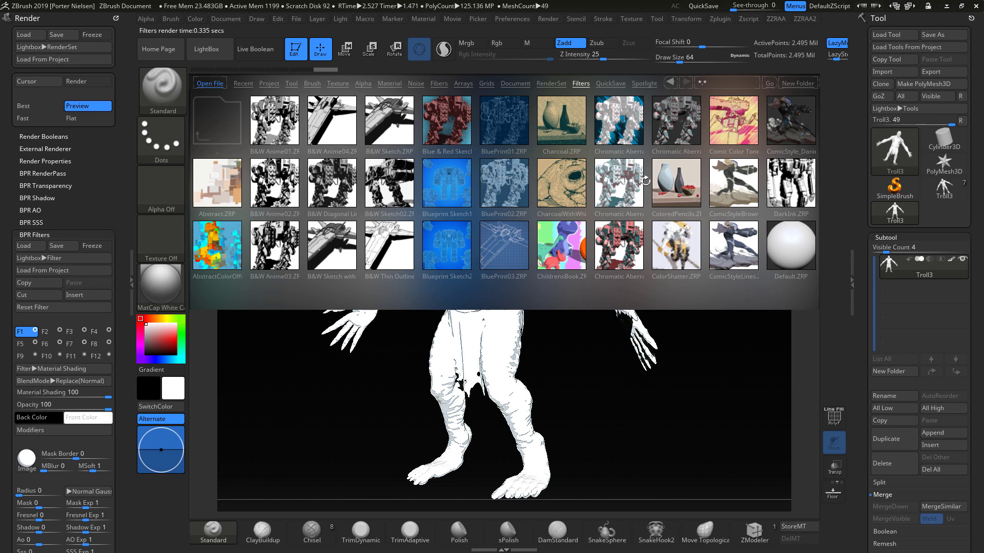
double_click(791, 179)
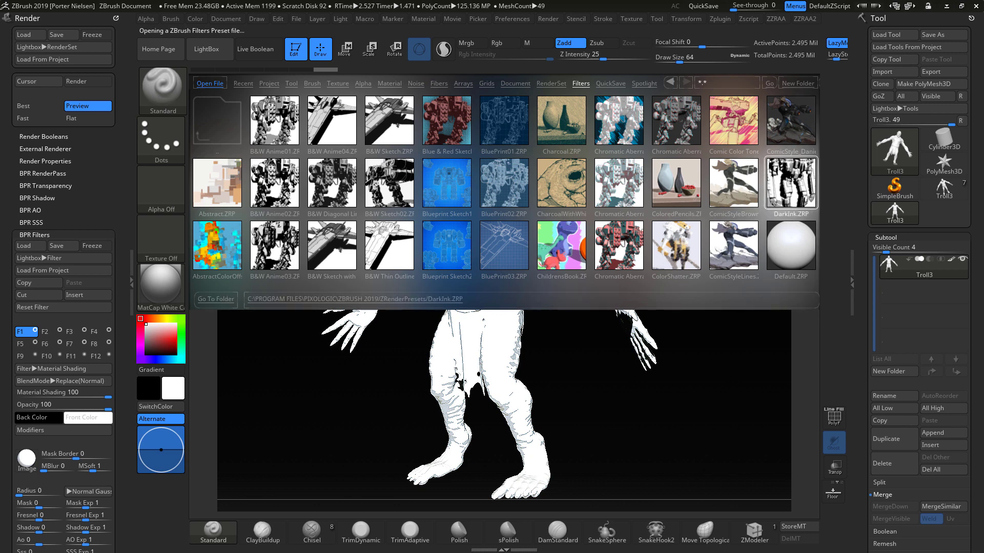
Switch the first filter slot (F1) to Noise, strength 50
click(223, 45)
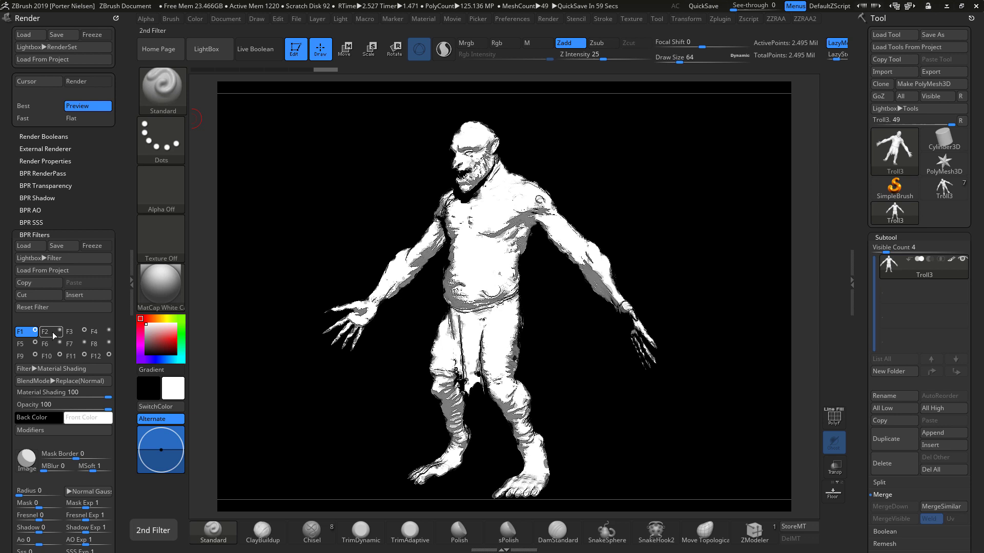
click(38, 369)
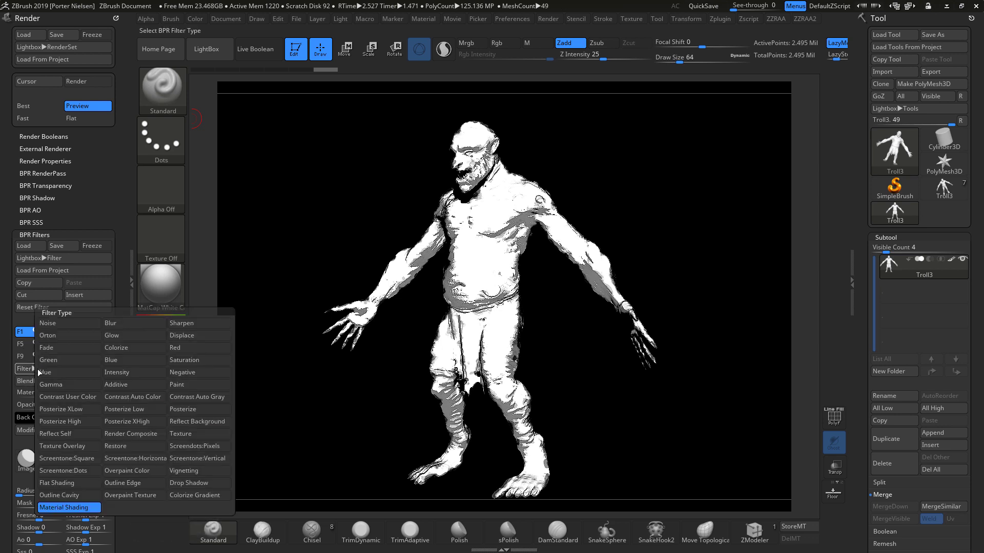
click(65, 323)
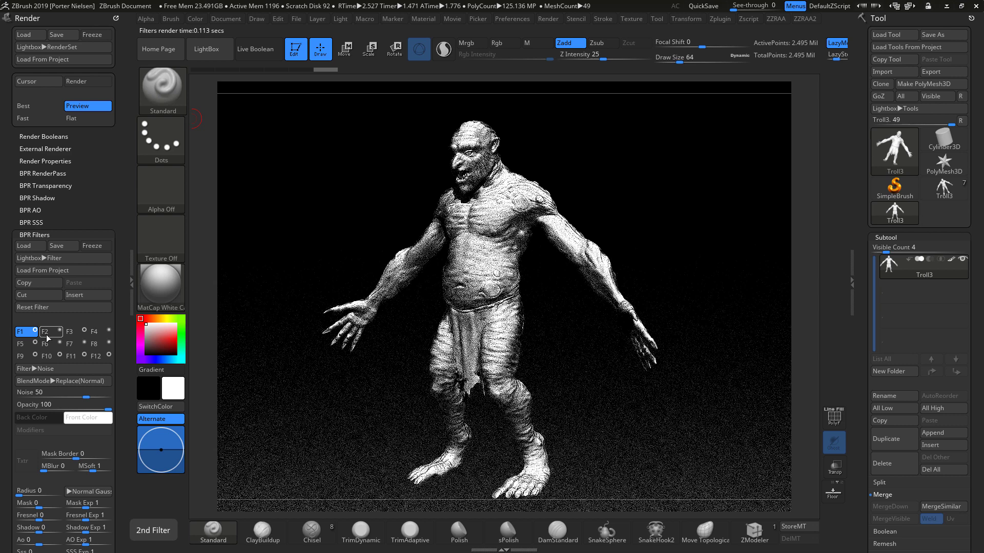
click(78, 383)
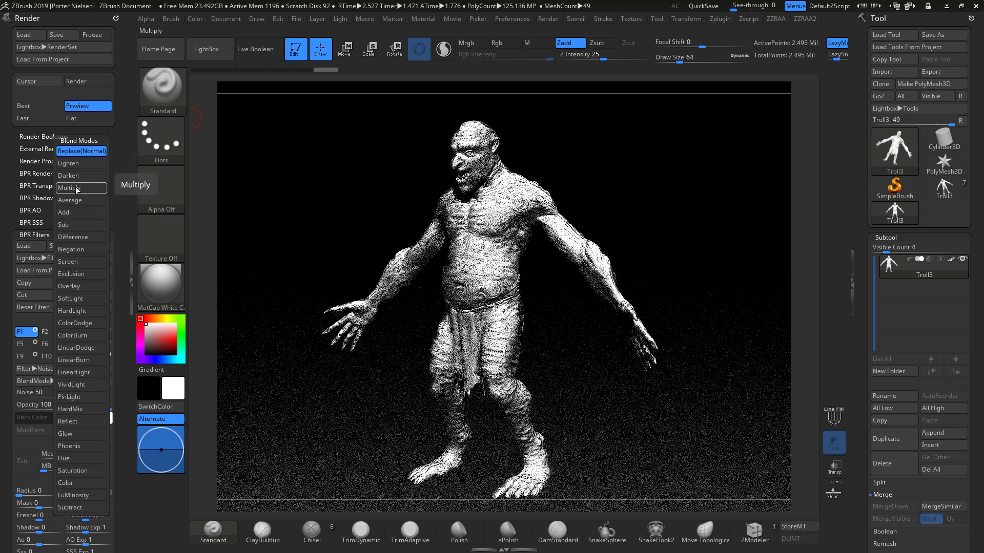
click(30, 369)
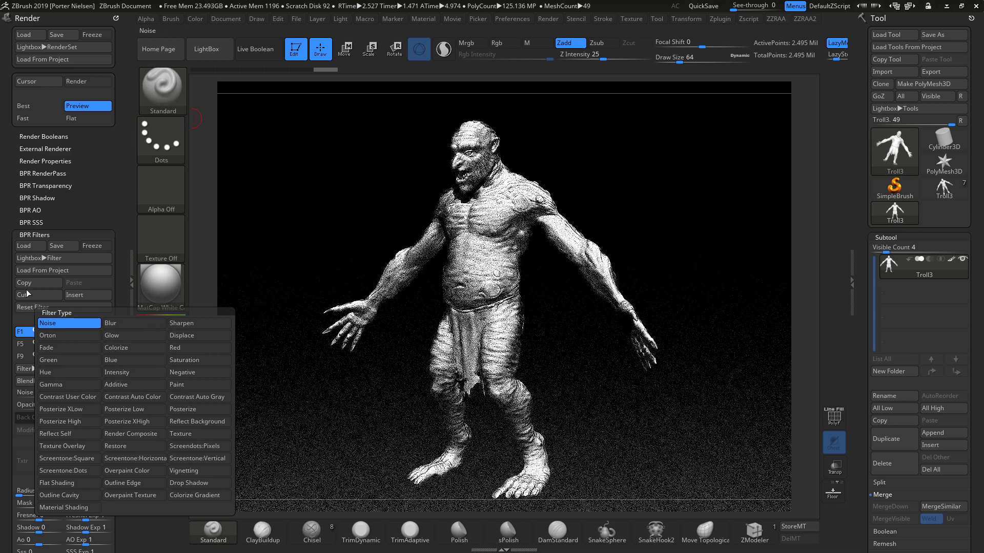
Load the B&W Thin Outline filter preset
click(25, 261)
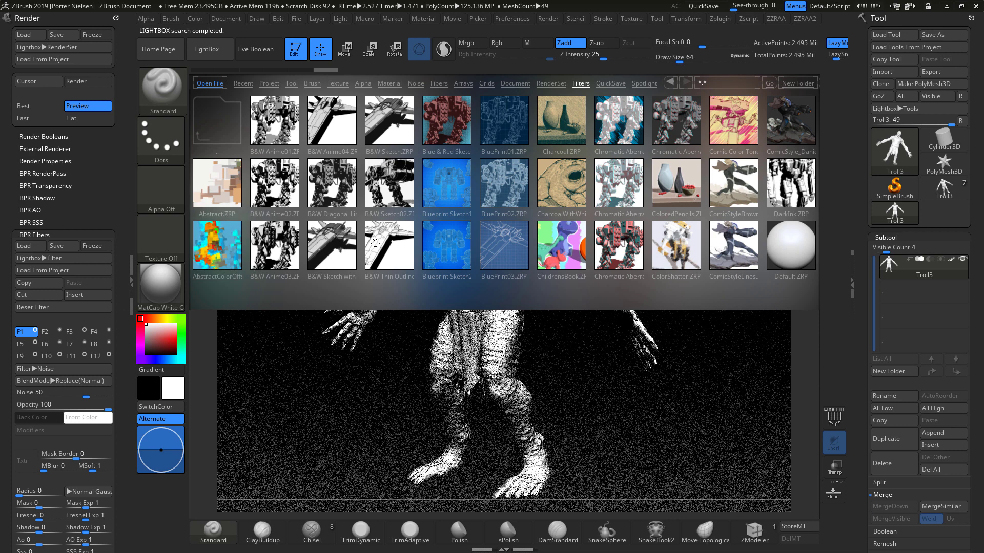
double_click(376, 243)
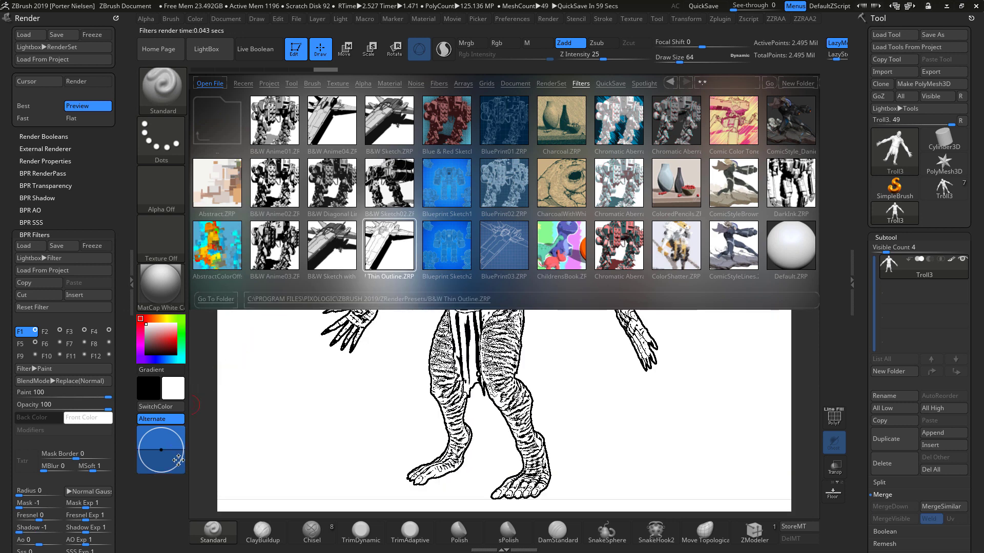
click(206, 49)
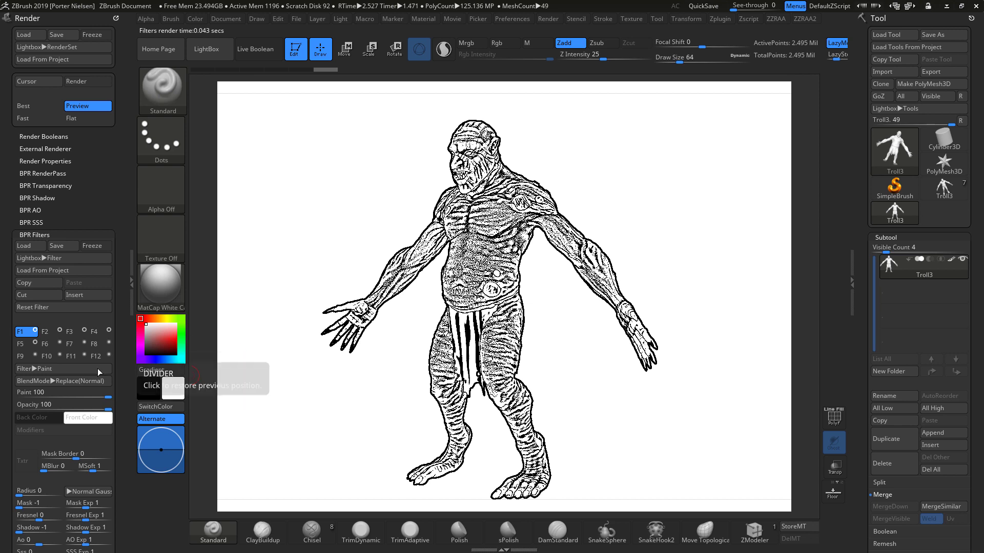
Check the later filter slots, then set the F1 Paint filter strength to -100
click(71, 332)
click(94, 332)
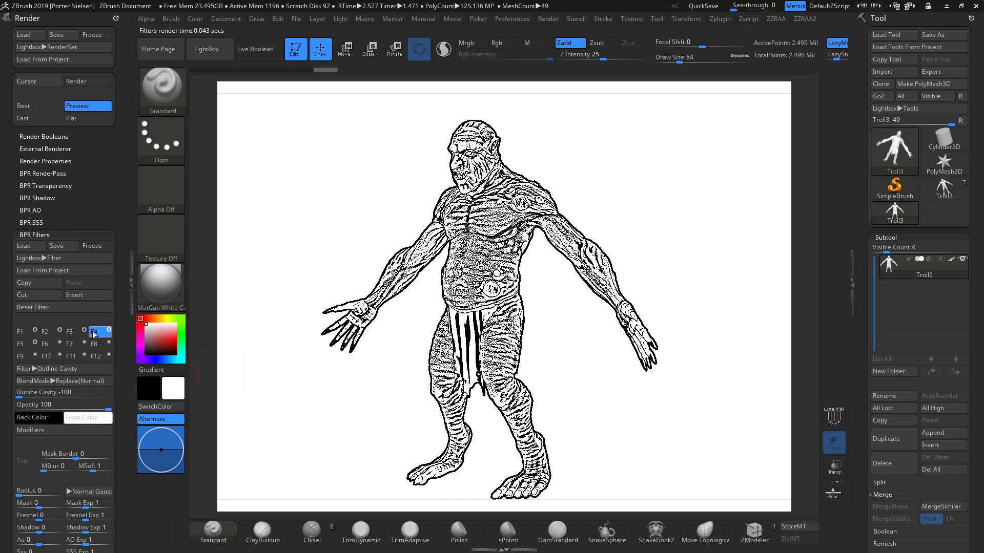
click(27, 345)
click(72, 344)
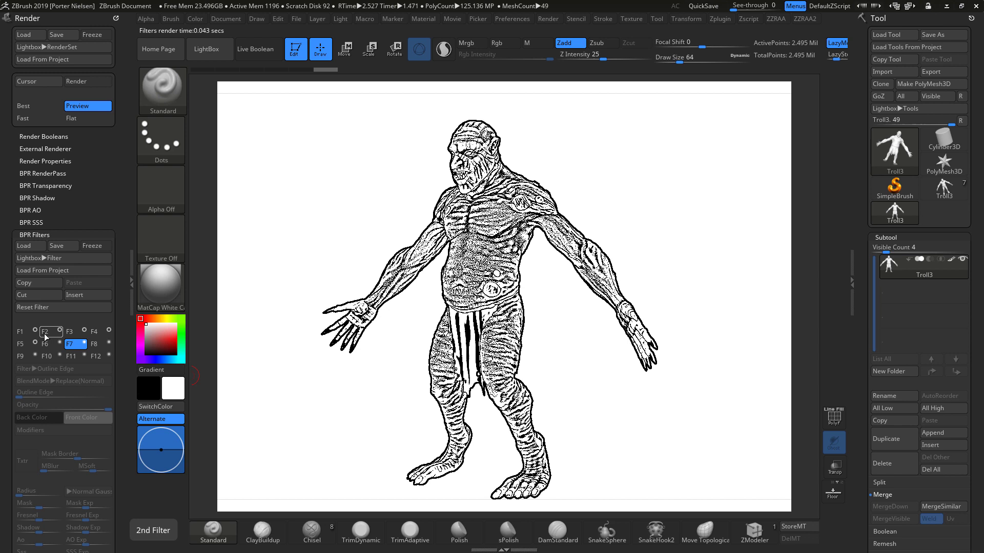
click(21, 332)
mouse_move(67, 395)
mouse_down()
mouse_move(4, 394)
mouse_move(6, 408)
mouse_move(131, 409)
mouse_up()
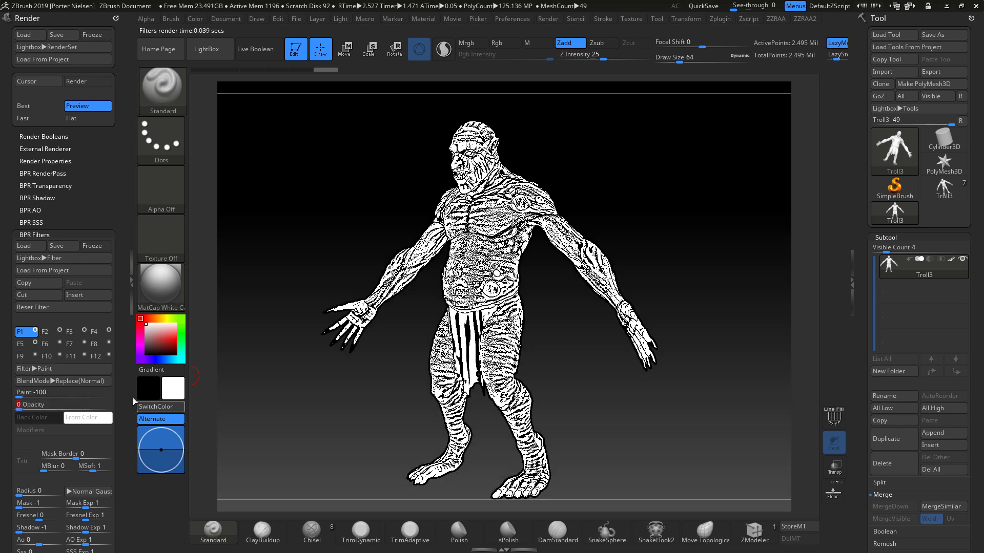
Set F2 to Paint strength 1 and opacity 79, then slightly lower F3's opacity
click(48, 333)
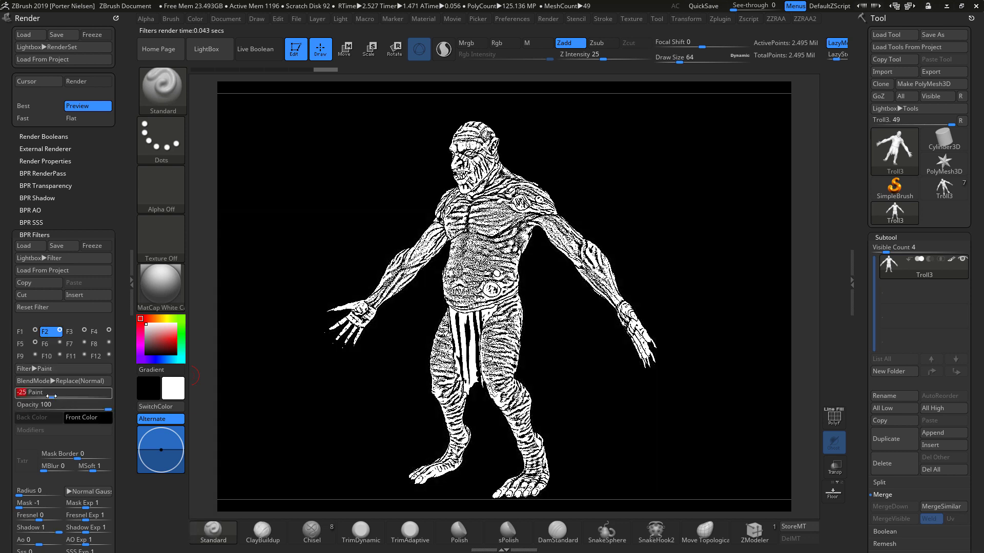
click(13, 395)
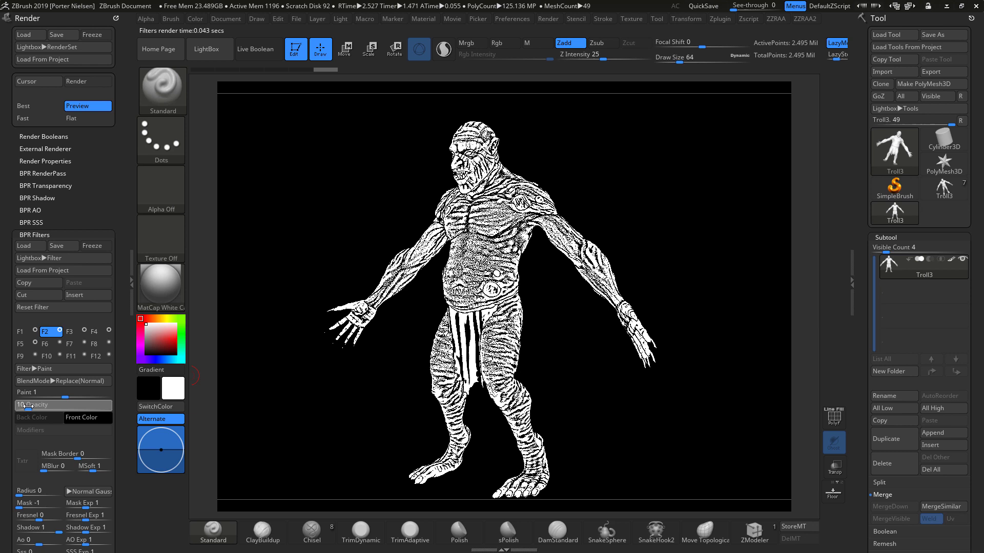
click(64, 409)
click(91, 406)
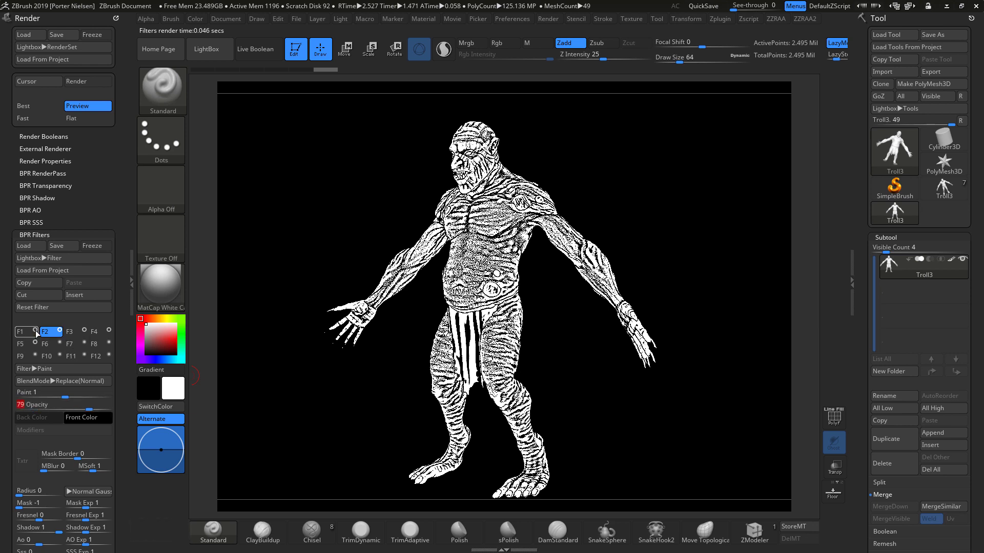
click(75, 333)
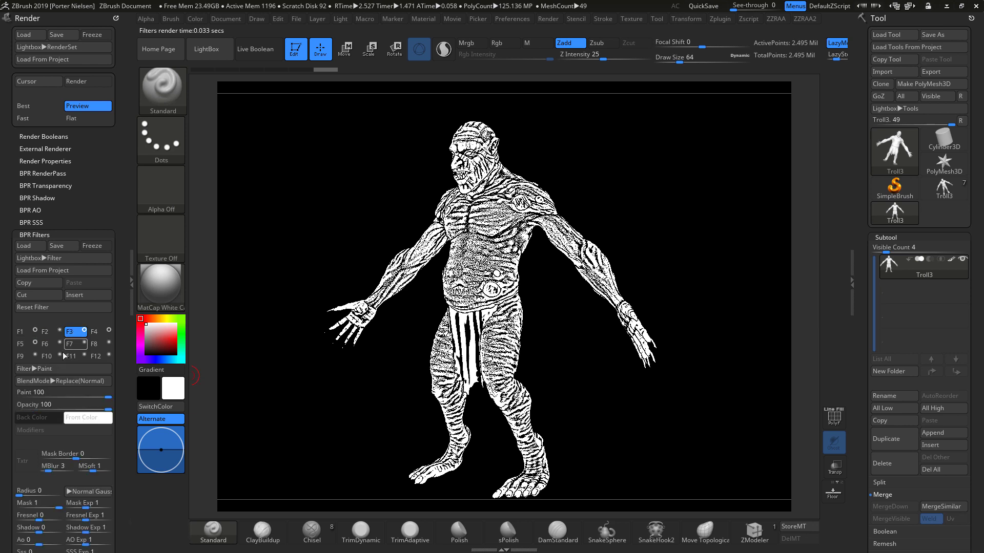
mouse_move(44, 393)
mouse_down()
mouse_move(29, 393)
mouse_move(108, 397)
mouse_move(36, 409)
mouse_move(72, 408)
mouse_up()
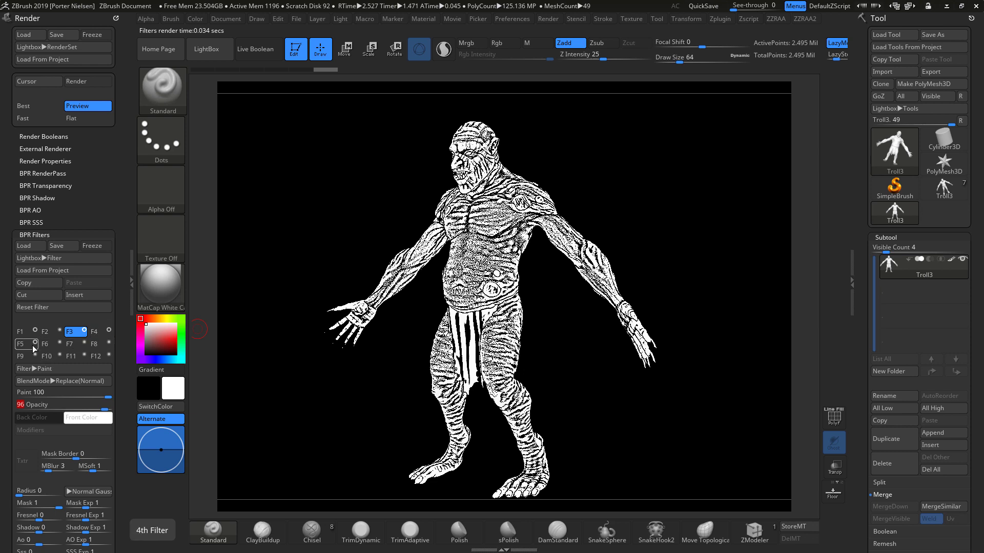
Set the F5 Outline Edge filter strength to -42
click(35, 346)
click(51, 397)
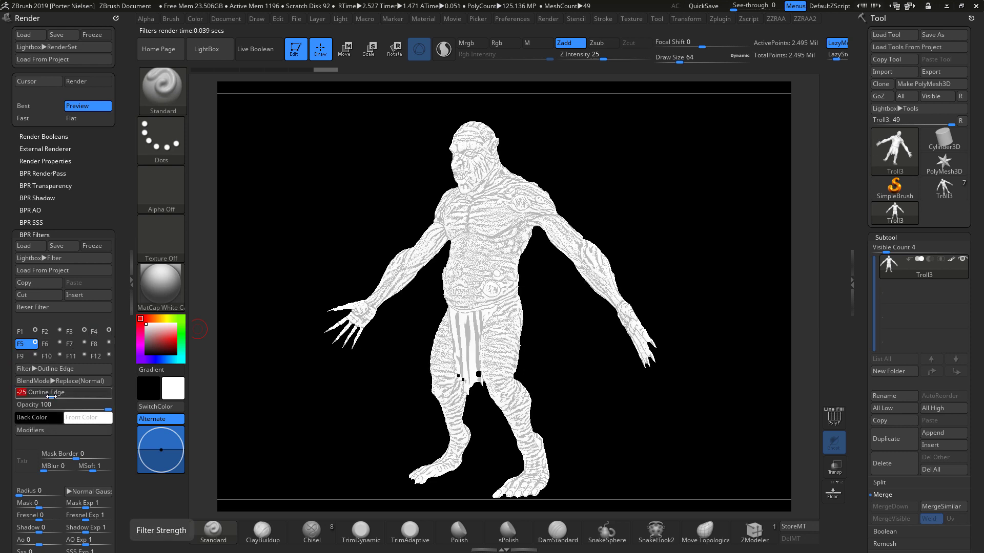
drag(51, 397, 163, 449)
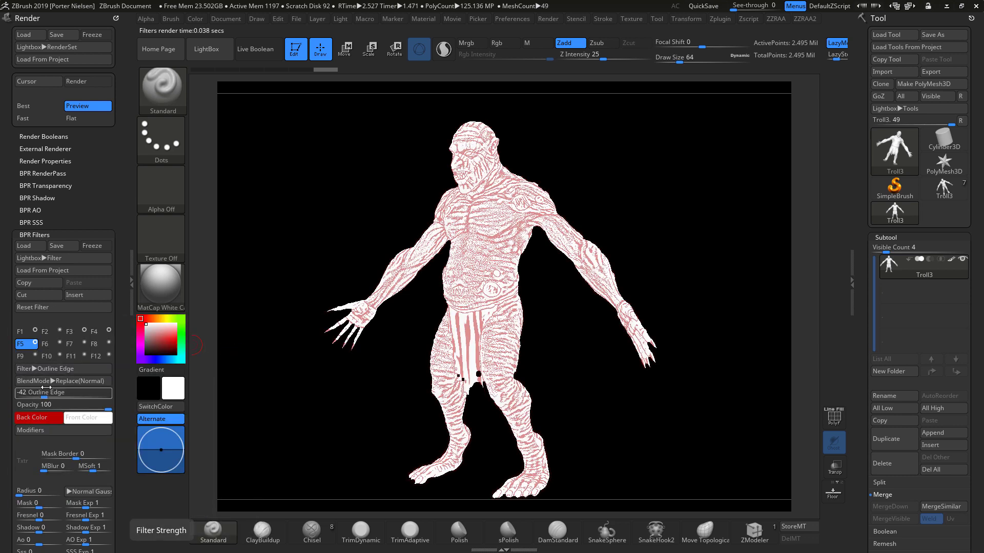